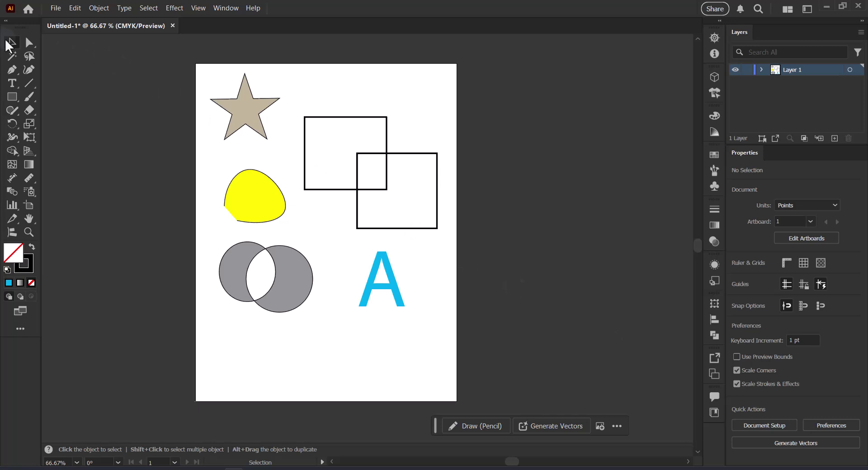
- Select the star and measure its area with the Measure tool
{"action": "left_click", "coordinate": [30, 43]}
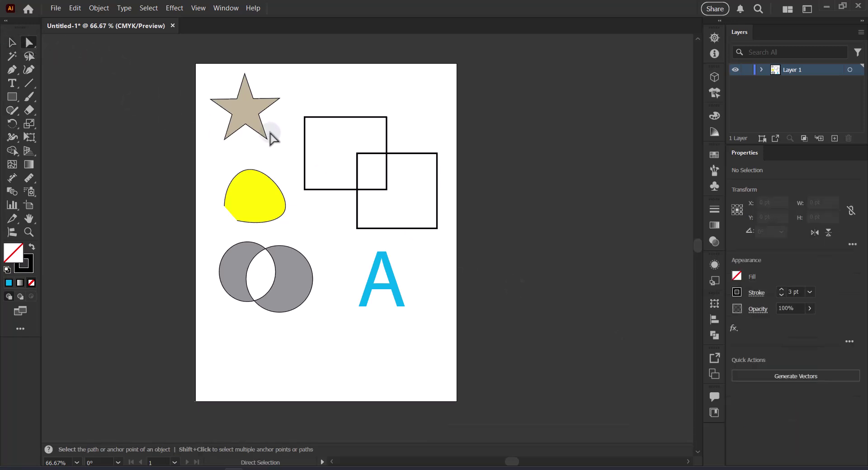
{"action": "left_click", "coordinate": [250, 113]}
{"action": "left_click_drag", "start_coordinate": [28, 180], "coordinate": [71, 194]}
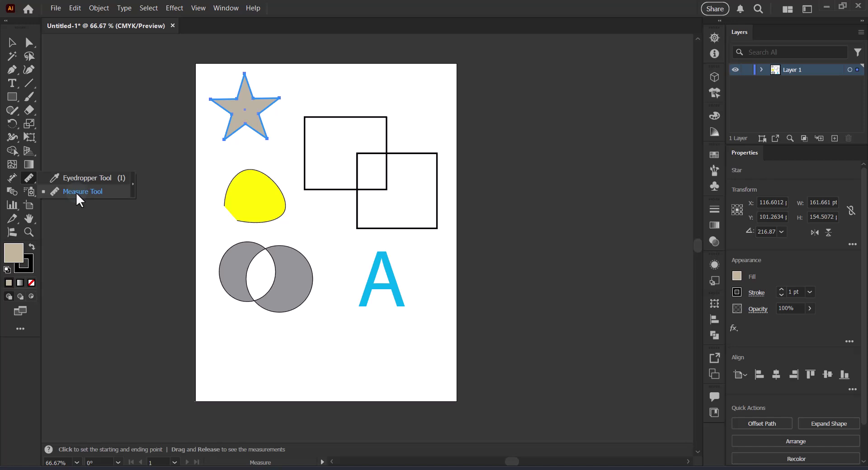
{"action": "left_click_drag", "start_coordinate": [76, 192], "coordinate": [76, 191]}
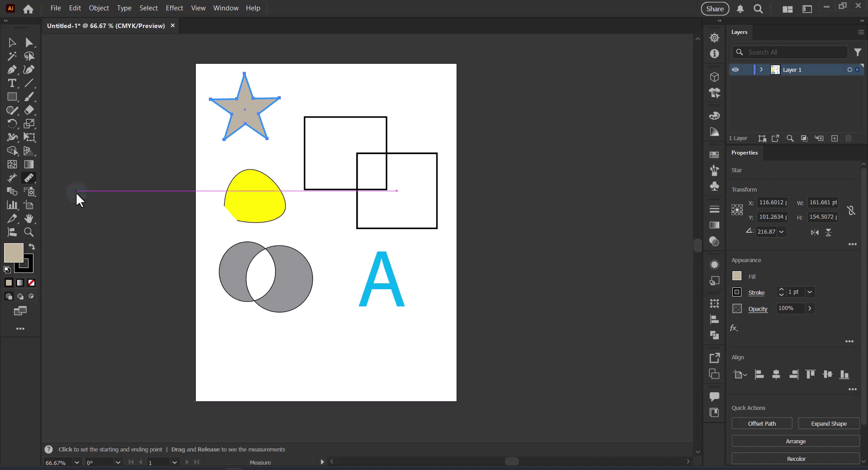
{"action": "left_click", "coordinate": [543, 94]}
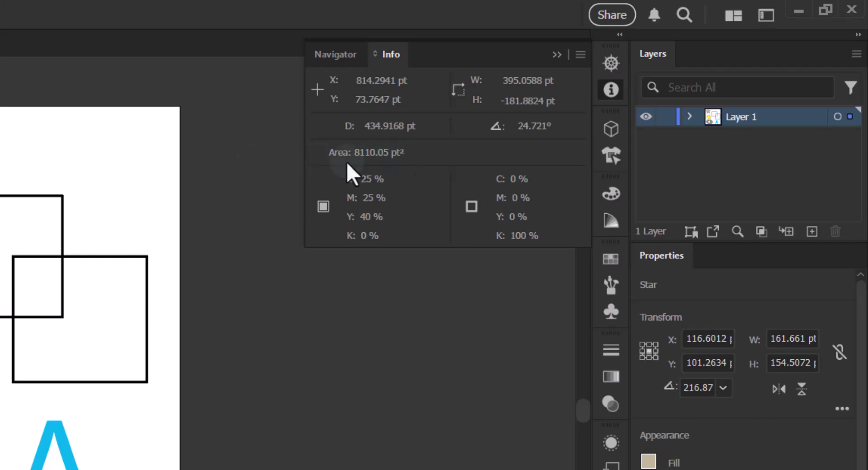
- Set the area measurement units to Centimeters with a 1:1 scale, and remeasure the star's area
{"action": "left_click", "coordinate": [582, 56]}
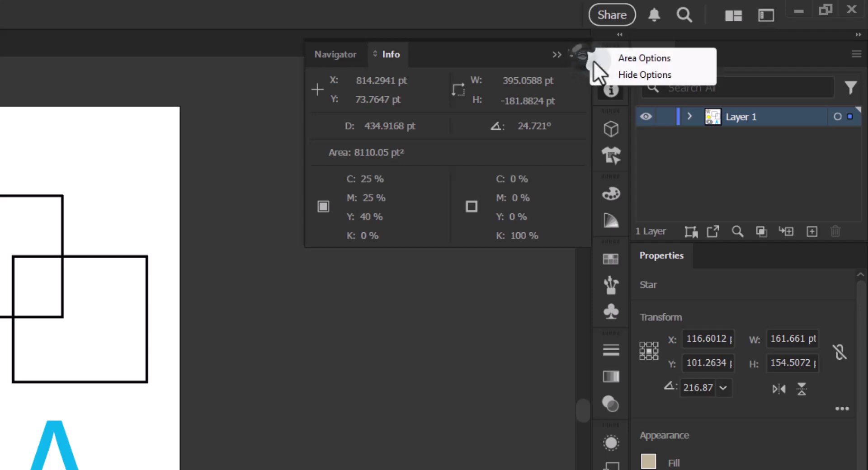
{"action": "left_click", "coordinate": [640, 58]}
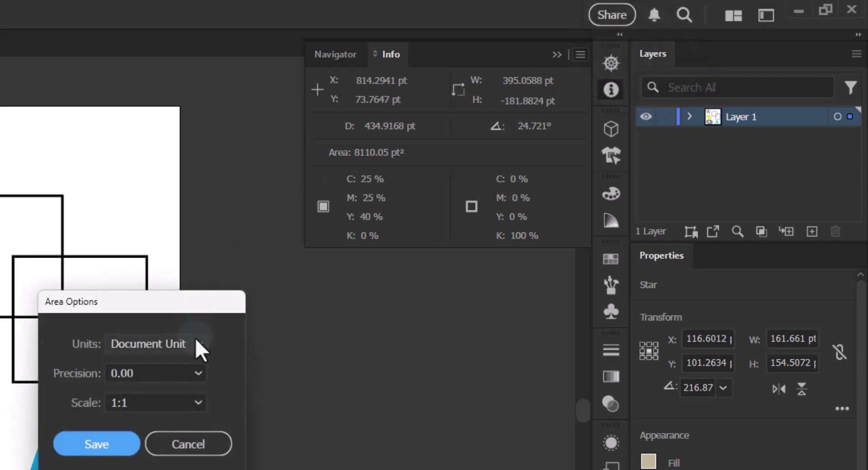
{"action": "left_click", "coordinate": [197, 343]}
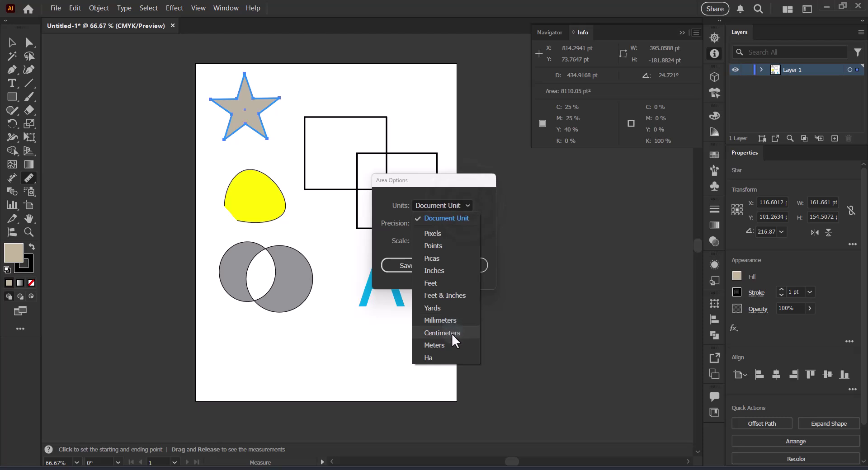
{"action": "left_click", "coordinate": [452, 338]}
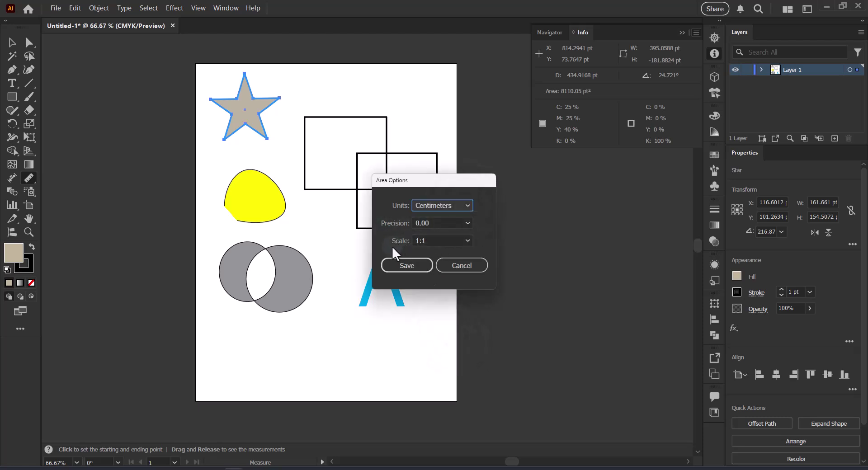
{"action": "left_click", "coordinate": [465, 241]}
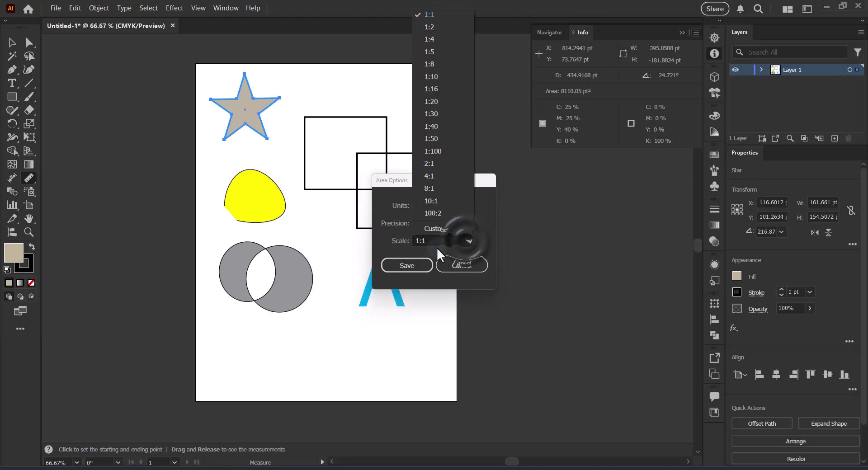
{"action": "left_click", "coordinate": [465, 242]}
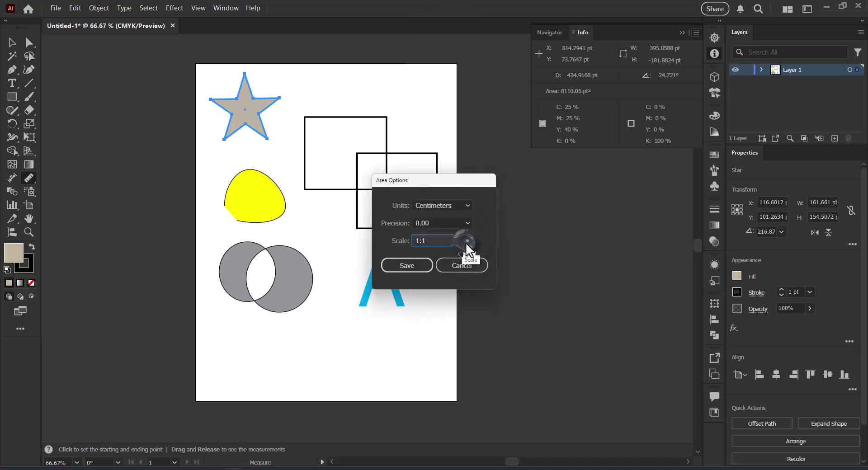
{"action": "left_click", "coordinate": [412, 264]}
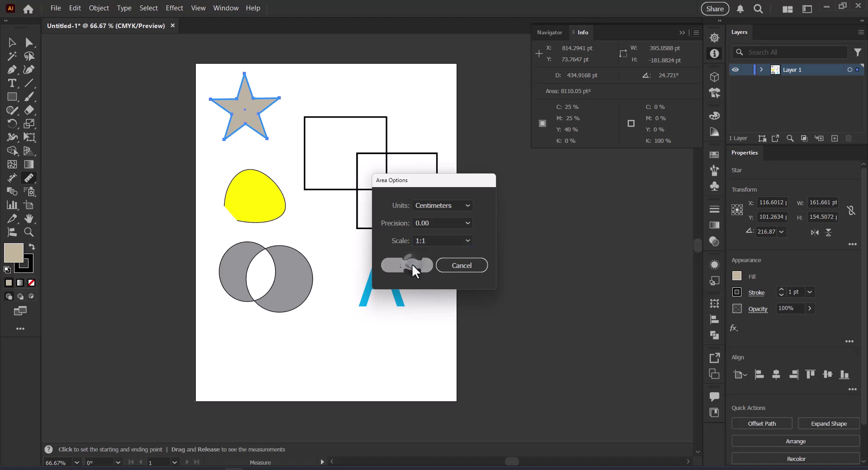
{"action": "left_click", "coordinate": [29, 43]}
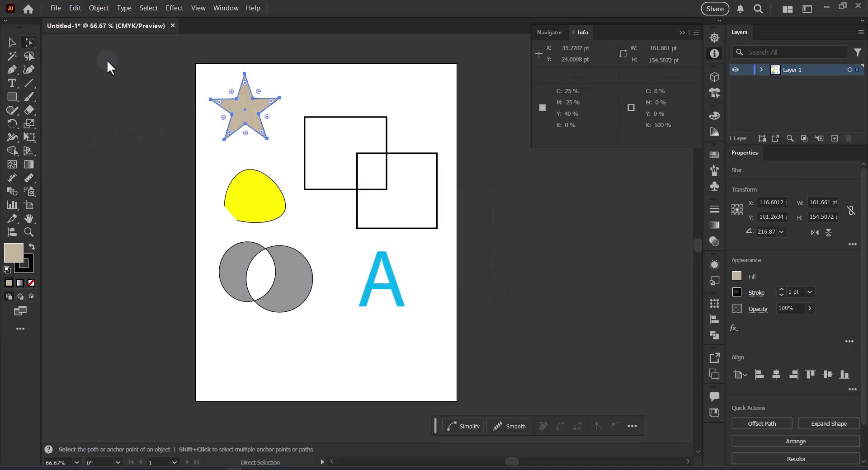
{"action": "left_click", "coordinate": [29, 177]}
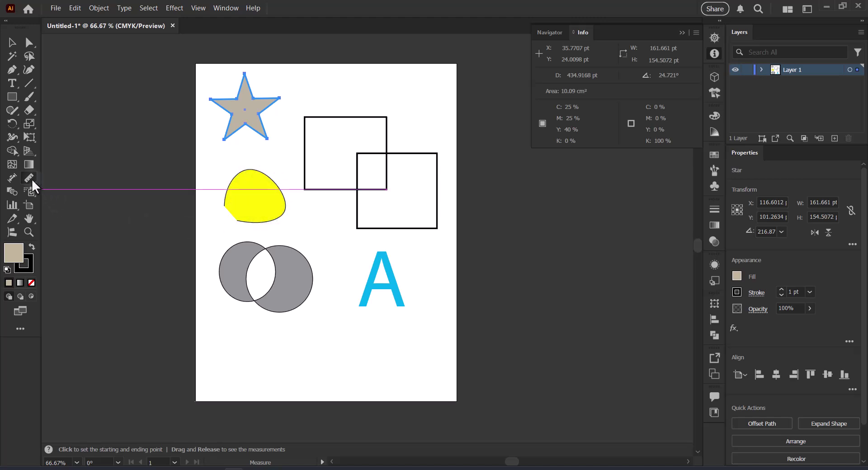
- Measure the area of the yellow open path and remove its fill
{"action": "left_click", "coordinate": [29, 43]}
{"action": "left_click", "coordinate": [264, 209]}
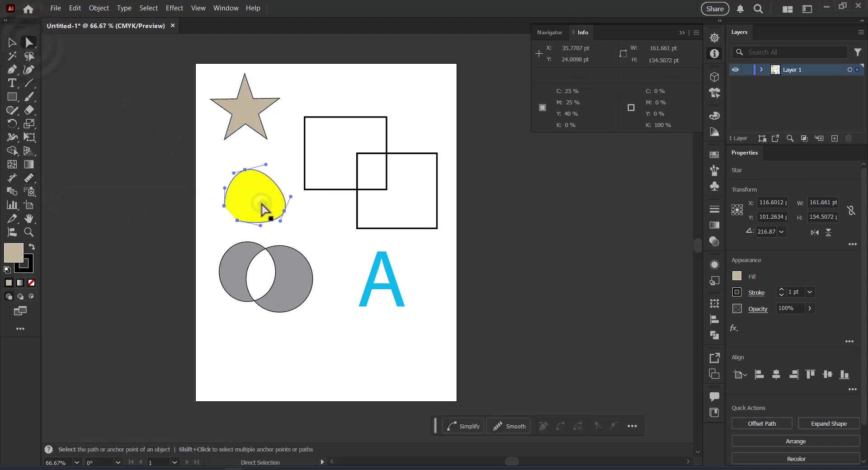
{"action": "left_click", "coordinate": [26, 178]}
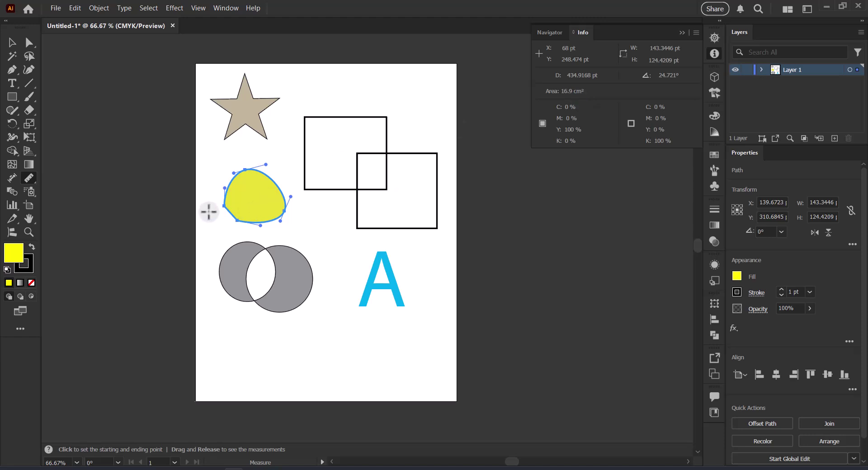
{"action": "left_click", "coordinate": [734, 277]}
{"action": "left_click", "coordinate": [614, 316]}
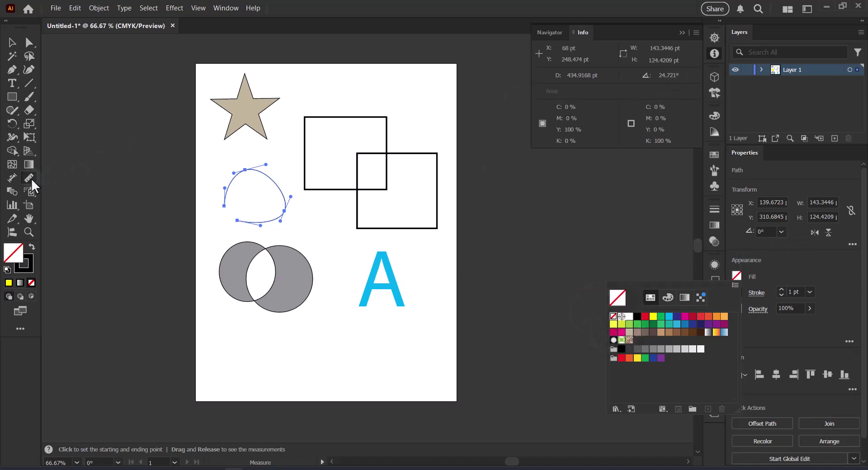
- Select both overlapping gray circles and measure their filled area
{"action": "left_click", "coordinate": [29, 43]}
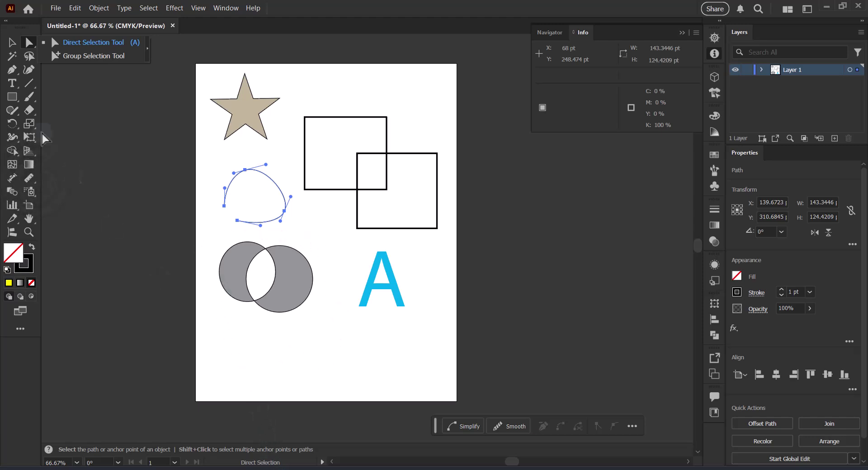
{"action": "left_click", "coordinate": [234, 284]}
{"action": "left_click_drag", "start_coordinate": [219, 240], "coordinate": [315, 322]}
{"action": "left_click", "coordinate": [223, 285]}
{"action": "left_click", "coordinate": [221, 290]}
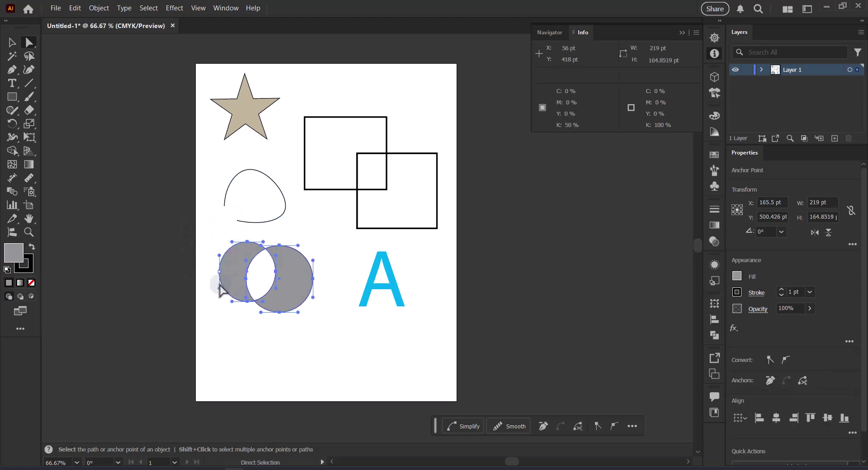
{"action": "left_click", "coordinate": [30, 175]}
{"action": "left_click", "coordinate": [434, 138]}
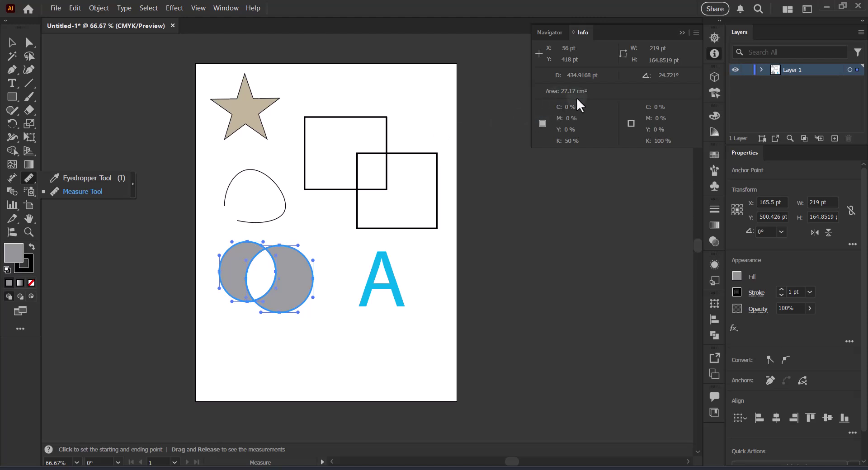
- Add the circles' white overlap to the measured area, then exclude it along with the larger circle's gray region
{"action": "scroll", "coordinate": [285, 285], "scroll_direction": "up", "scroll_amount": 2}
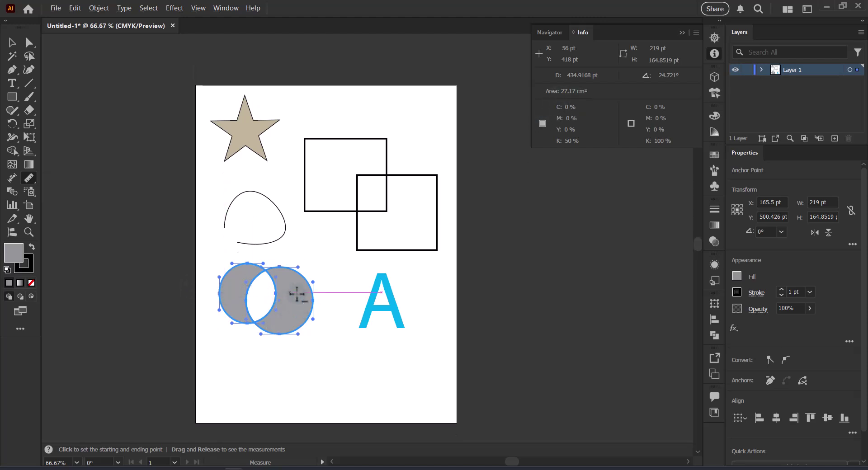
{"action": "scroll", "coordinate": [300, 326], "scroll_direction": "up", "scroll_amount": 5}
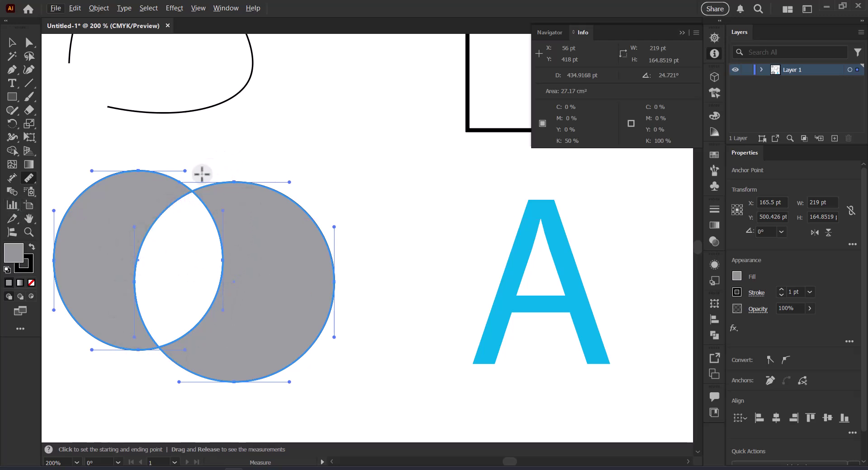
{"action": "key", "text": "shift"}
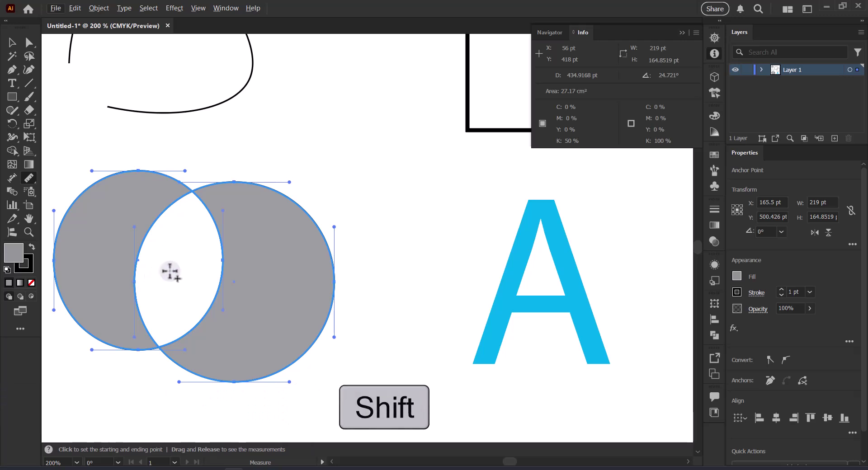
{"action": "left_click", "coordinate": [172, 270], "text": "shift"}
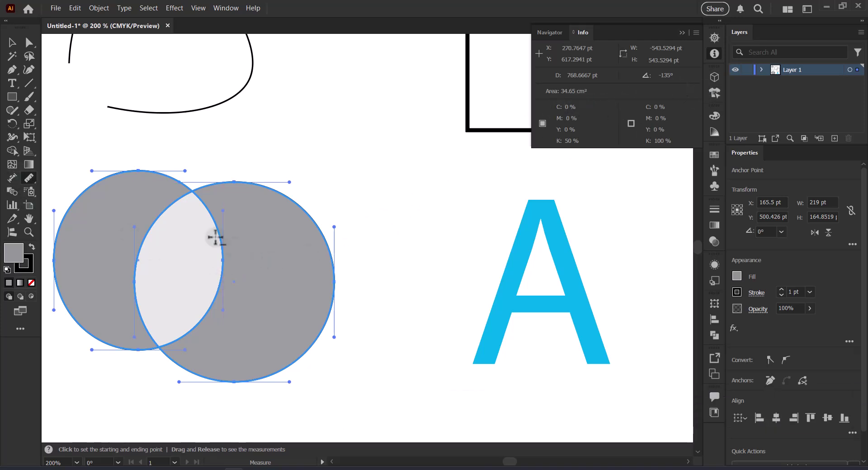
{"action": "left_click", "coordinate": [188, 273]}
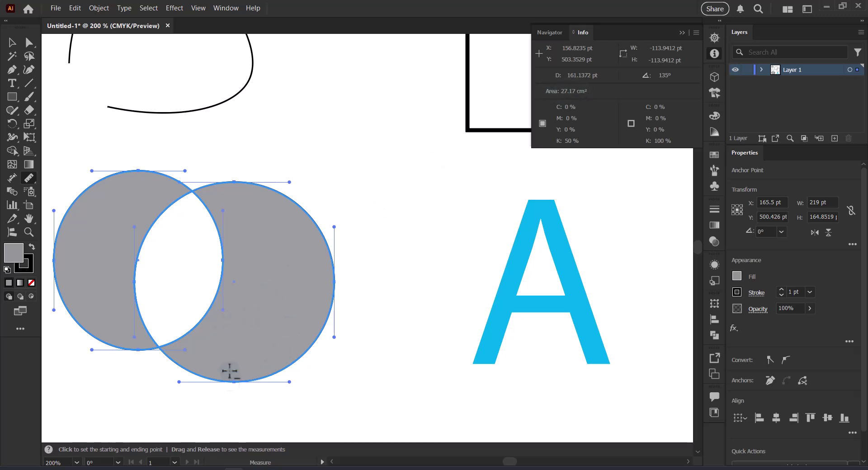
{"action": "left_click", "coordinate": [261, 310]}
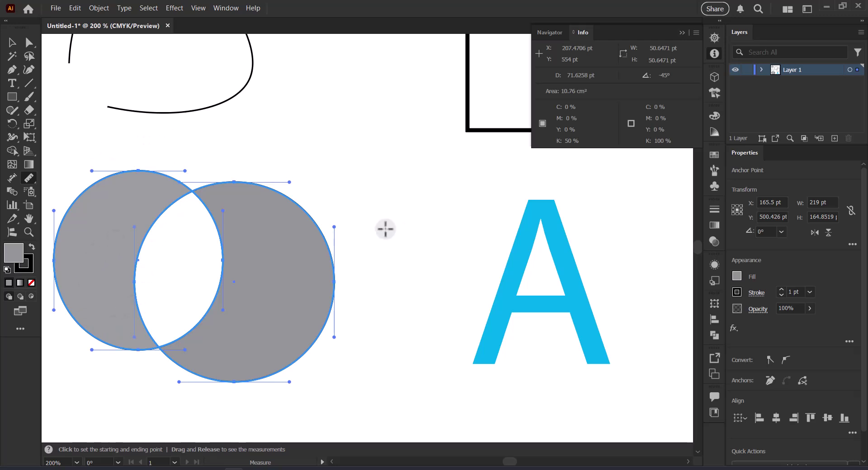
- Select the two overlapping unfilled rectangles and measure their area with the Measure tool
{"action": "scroll", "coordinate": [548, 240], "scroll_direction": "down", "scroll_amount": 1}
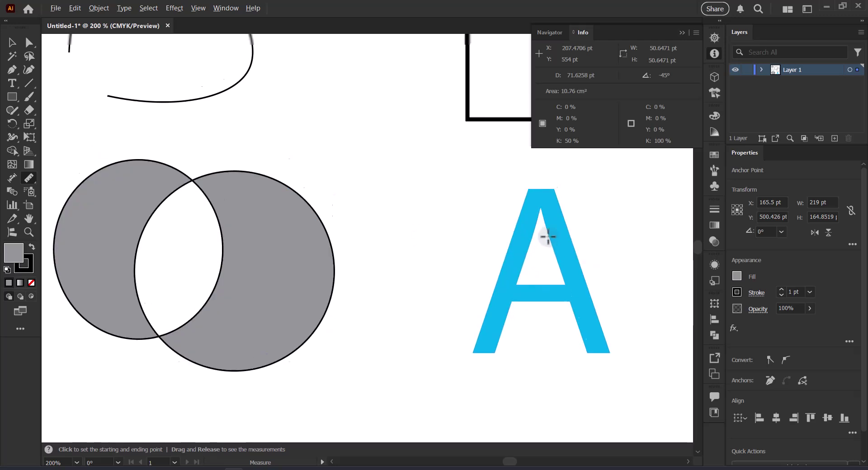
{"action": "scroll", "coordinate": [554, 244], "scroll_direction": "up", "scroll_amount": 4}
{"action": "scroll", "coordinate": [555, 248], "scroll_direction": "up", "scroll_amount": 5}
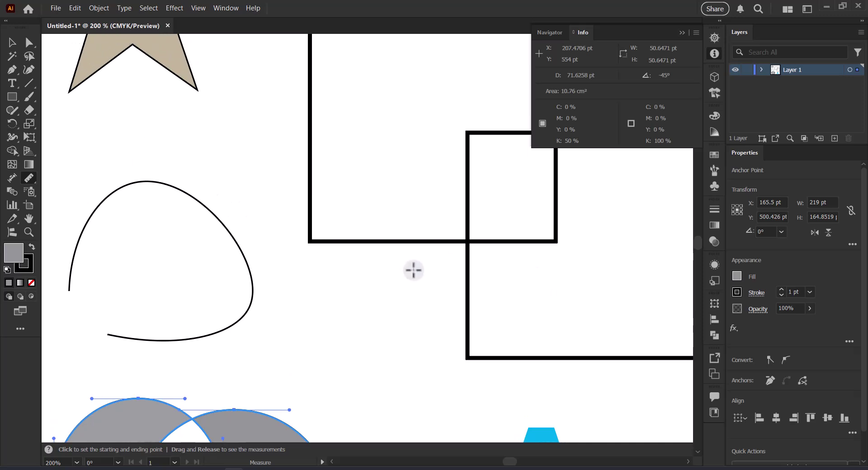
{"action": "scroll", "coordinate": [414, 271], "scroll_direction": "down", "scroll_amount": 4}
{"action": "key", "text": "a"}
{"action": "left_click_drag", "start_coordinate": [349, 120], "coordinate": [571, 343]}
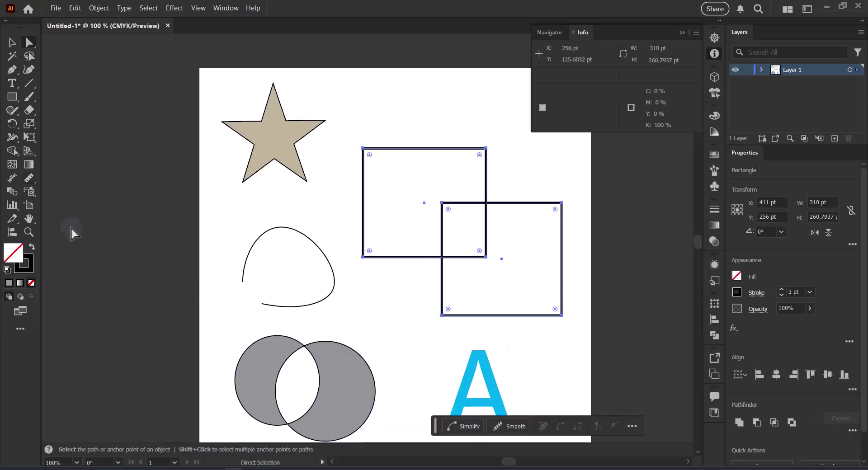
{"action": "left_click", "coordinate": [29, 178]}
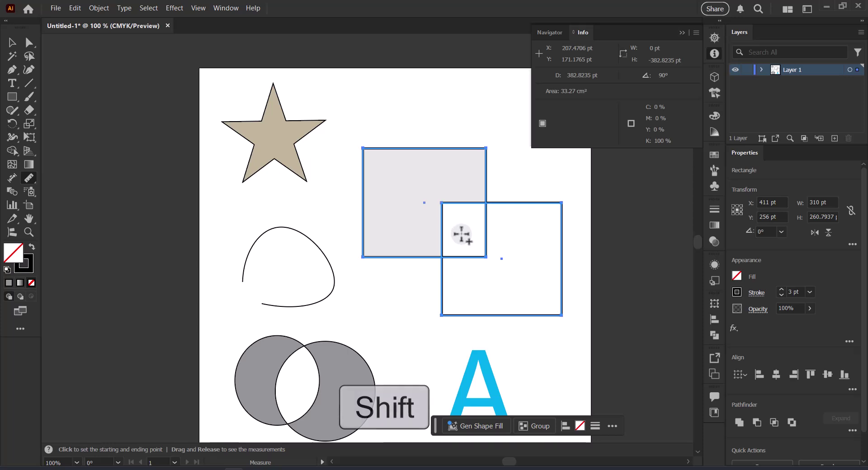
- Add the rectangles' overlap and the rest of the lower rectangle to the measured area, then exclude the overlap
{"action": "left_click", "coordinate": [462, 234], "text": "shift"}
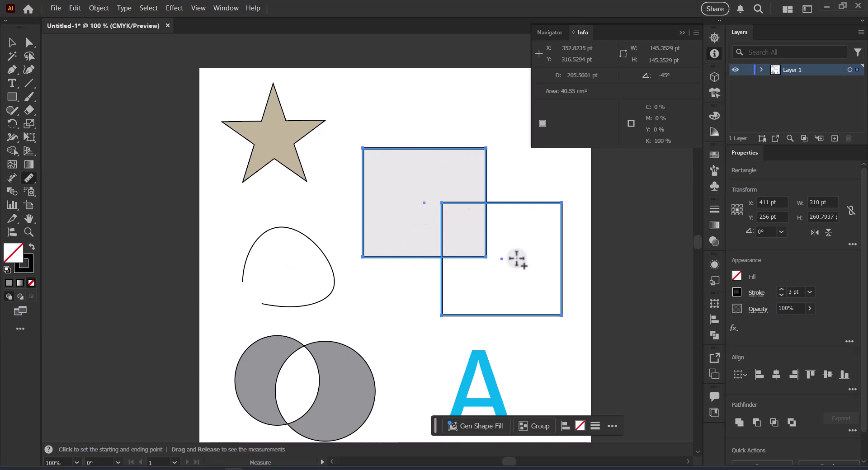
{"action": "left_click", "coordinate": [517, 258]}
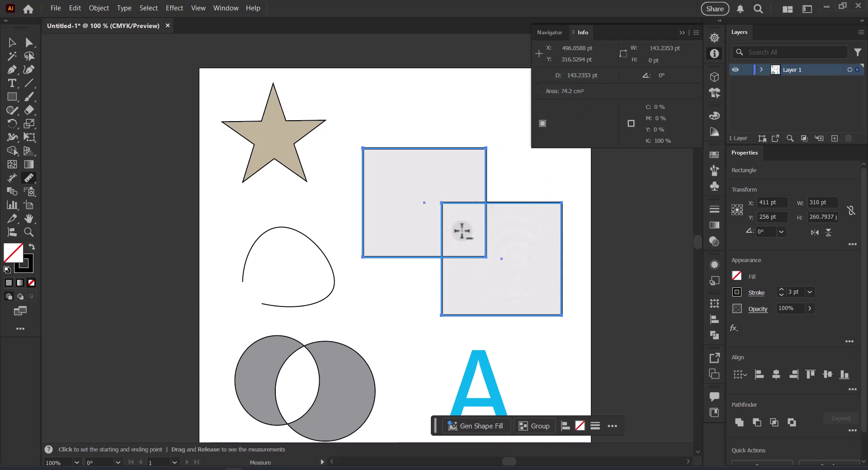
{"action": "left_click", "coordinate": [462, 231], "text": "alt"}
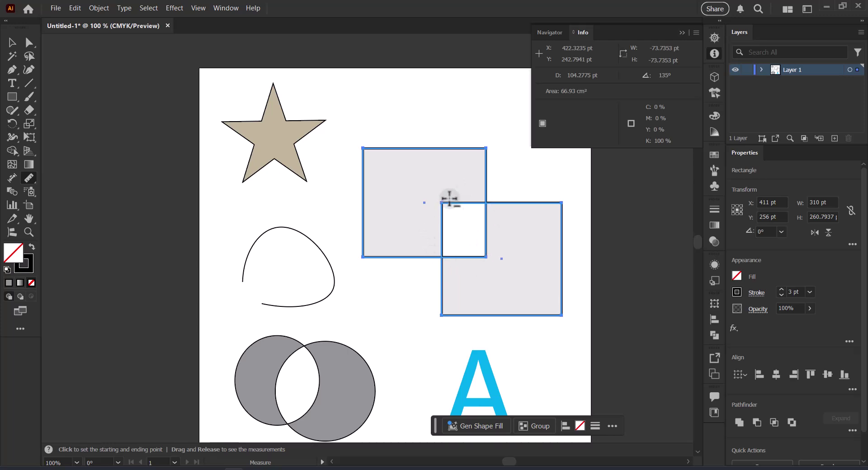
- Select the blue letter A and measure its area
{"action": "key", "text": "v"}
{"action": "scroll", "coordinate": [465, 348], "scroll_direction": "down", "scroll_amount": 3}
{"action": "left_click", "coordinate": [487, 281]}
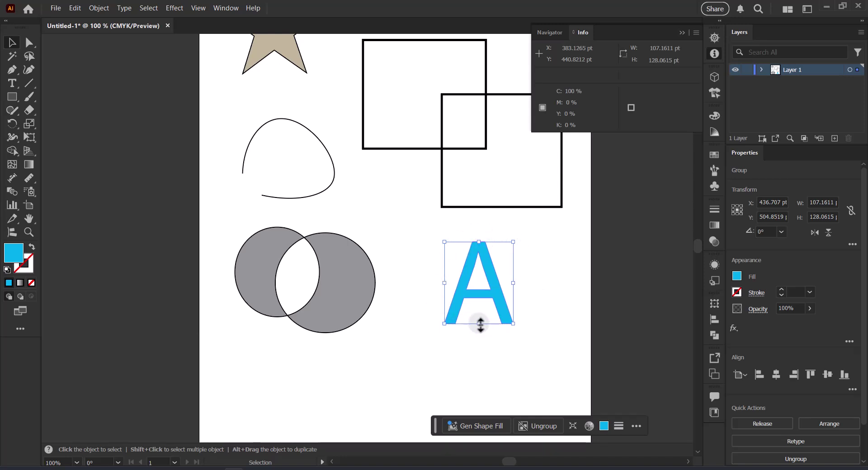
{"action": "left_click", "coordinate": [29, 177]}
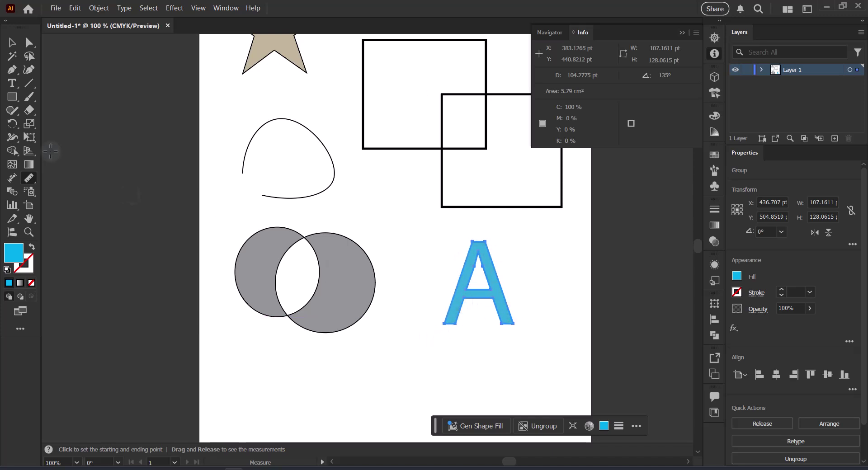
- Show the distances from the selected letter A to the artboard edges
{"action": "left_click", "coordinate": [13, 45]}
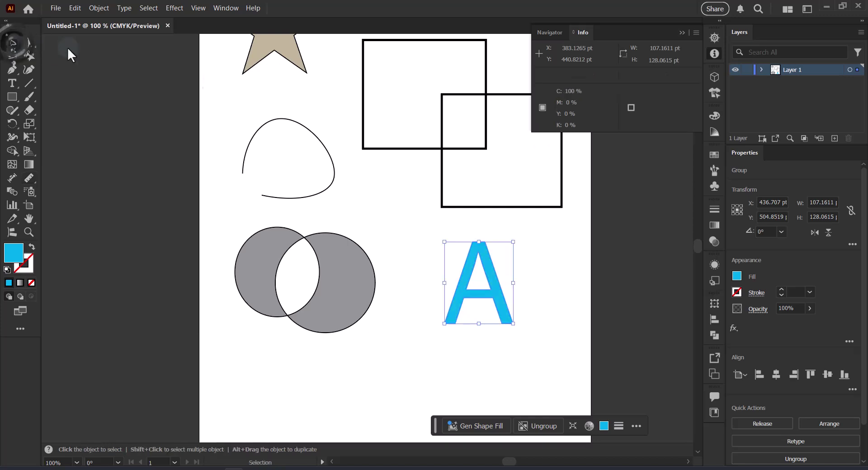
{"action": "scroll", "coordinate": [445, 278], "scroll_direction": "down", "scroll_amount": 1}
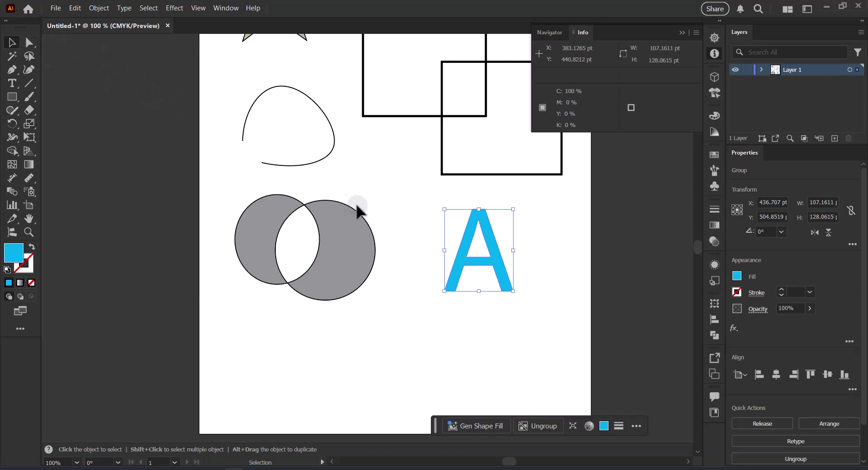
{"action": "key", "text": "alt"}
{"action": "key", "text": "alt"}
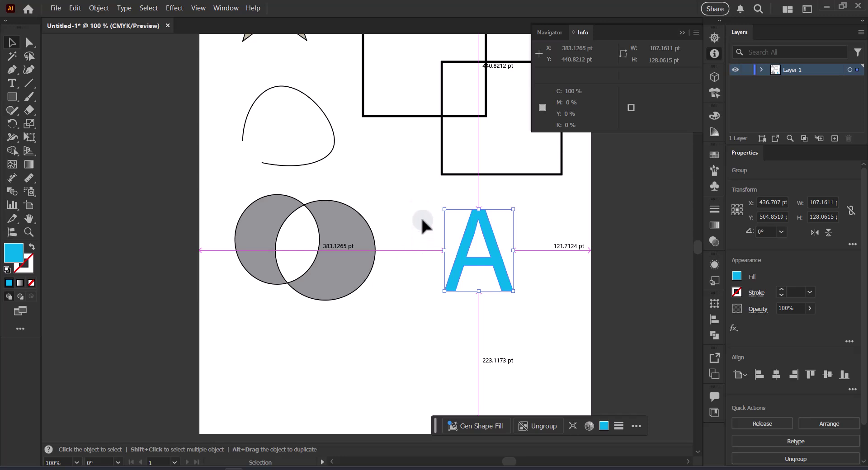
- Select the two overlapping rectangles and show their distances to the artboard edges
{"action": "scroll", "coordinate": [410, 184], "scroll_direction": "up", "scroll_amount": 2}
{"action": "scroll", "coordinate": [410, 184], "scroll_direction": "down", "scroll_amount": 5}
{"action": "left_click_drag", "start_coordinate": [411, 184], "coordinate": [448, 163]}
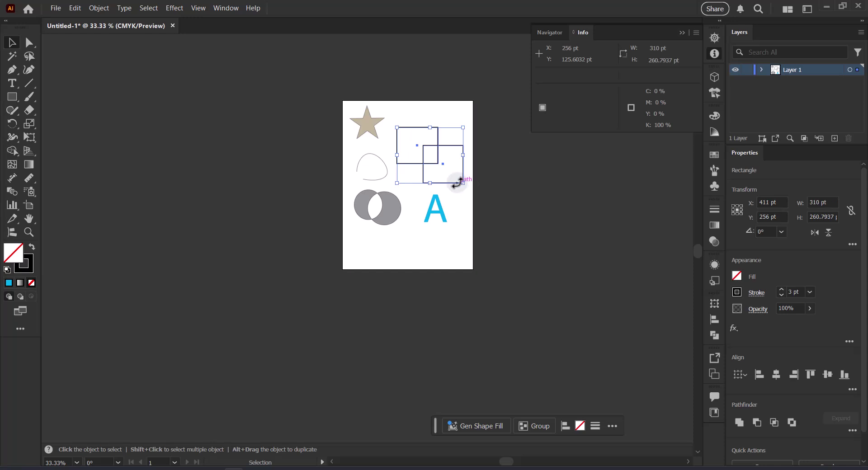
{"action": "scroll", "coordinate": [459, 180], "scroll_direction": "up", "scroll_amount": 4}
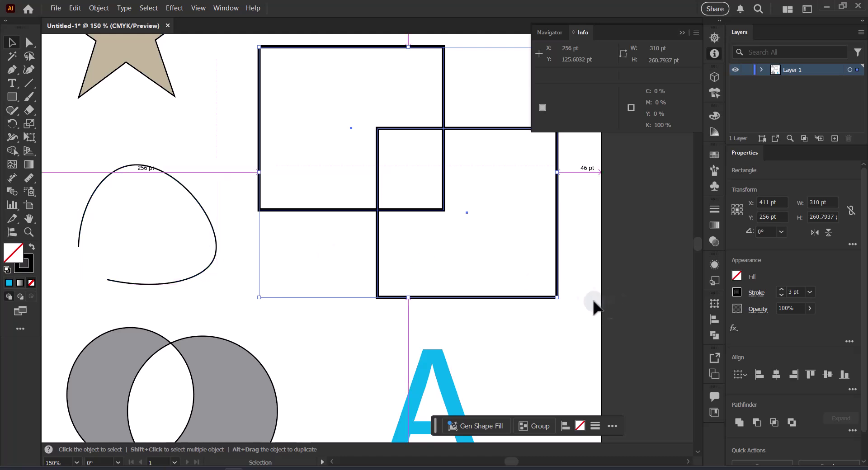
{"action": "scroll", "coordinate": [556, 298], "scroll_direction": "down", "scroll_amount": 2}
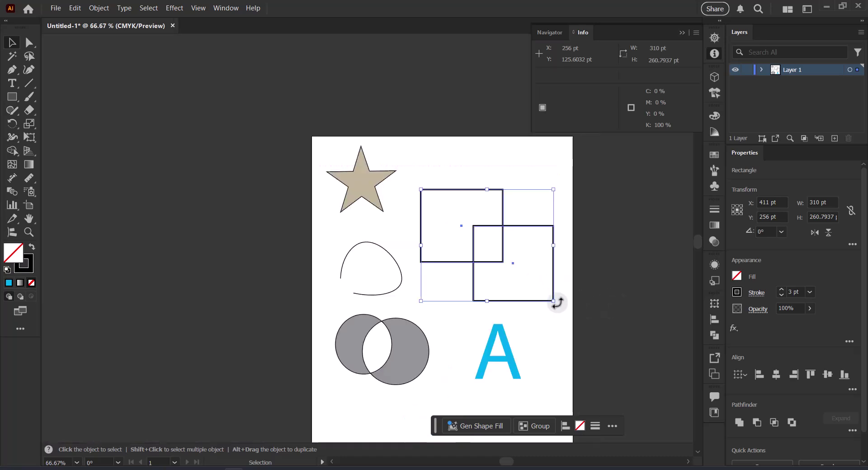